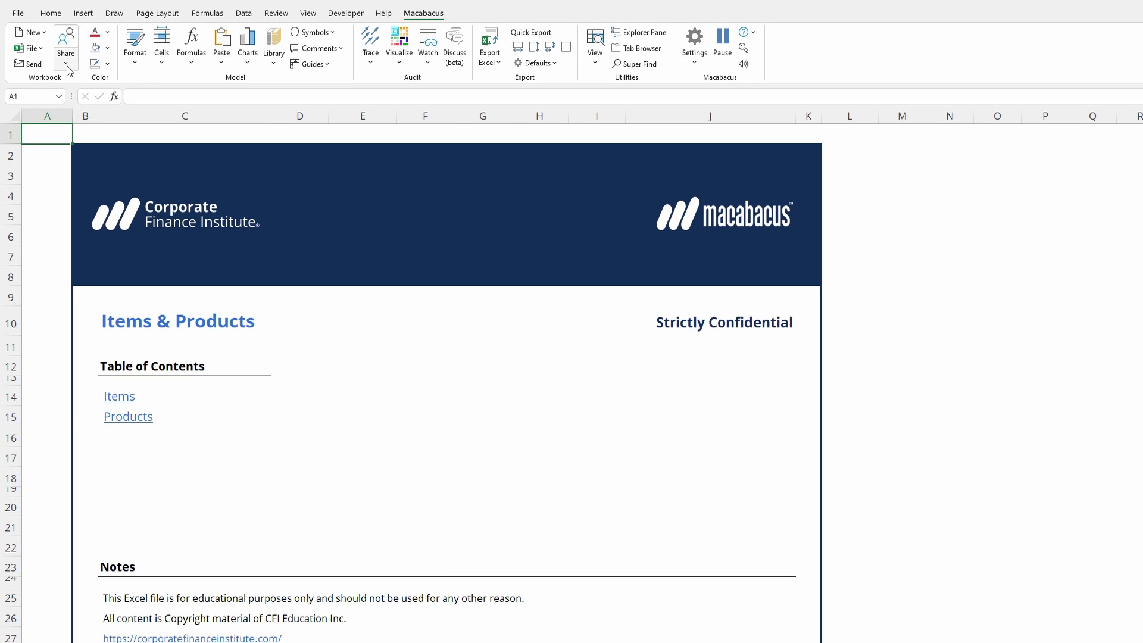
Step: Open Macabacus Prepare to Share settings, then close them without applying anything
click(68, 70)
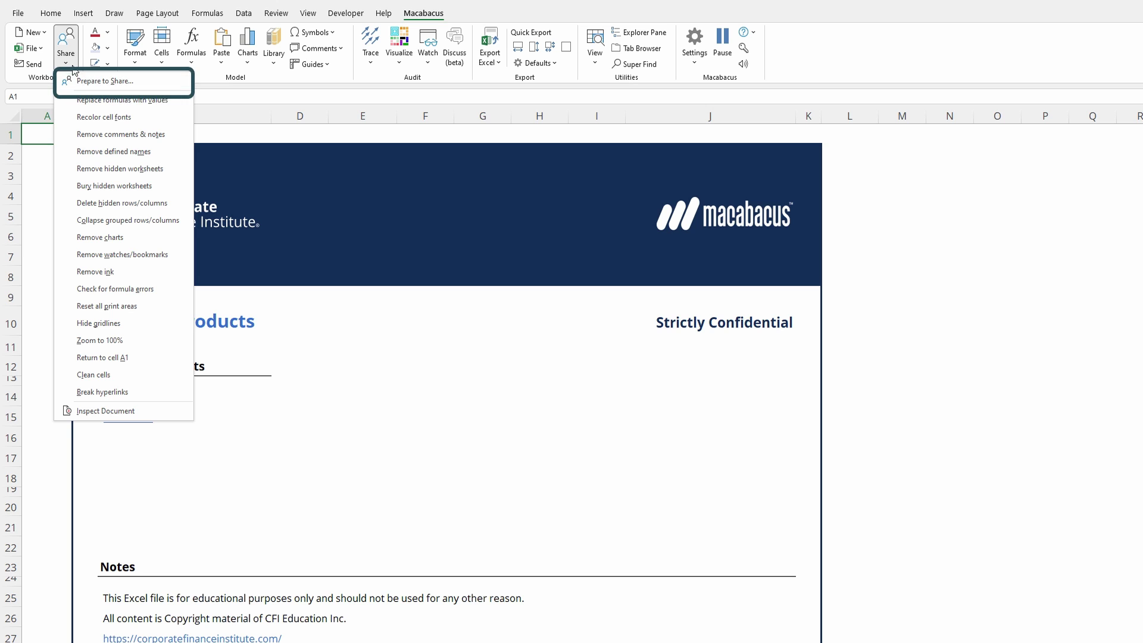
click(87, 83)
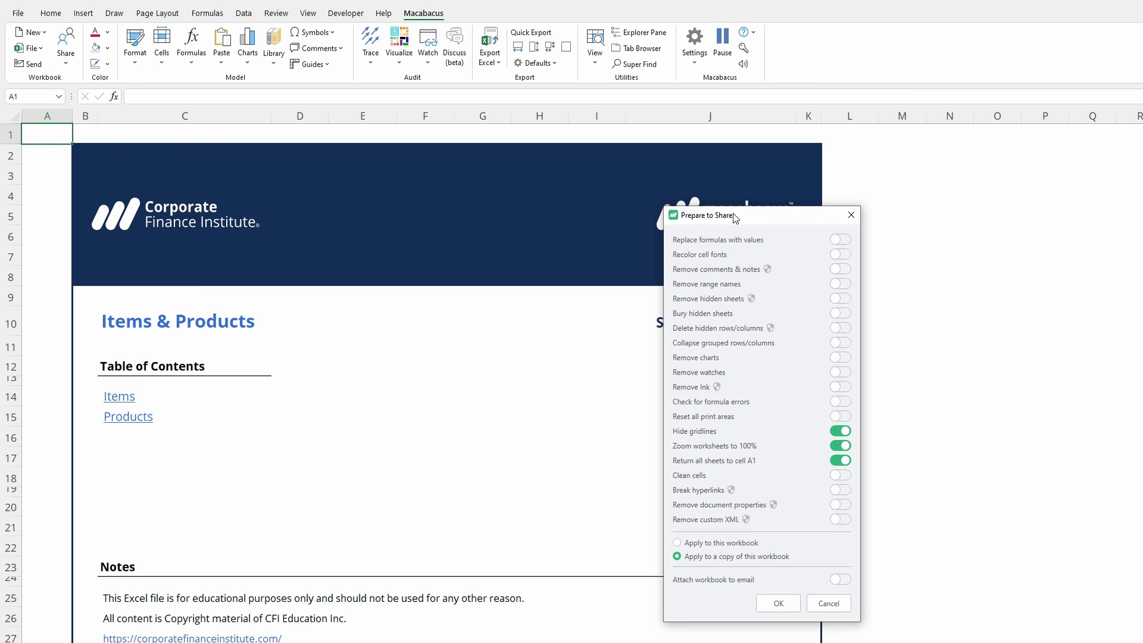
drag(735, 218, 921, 156)
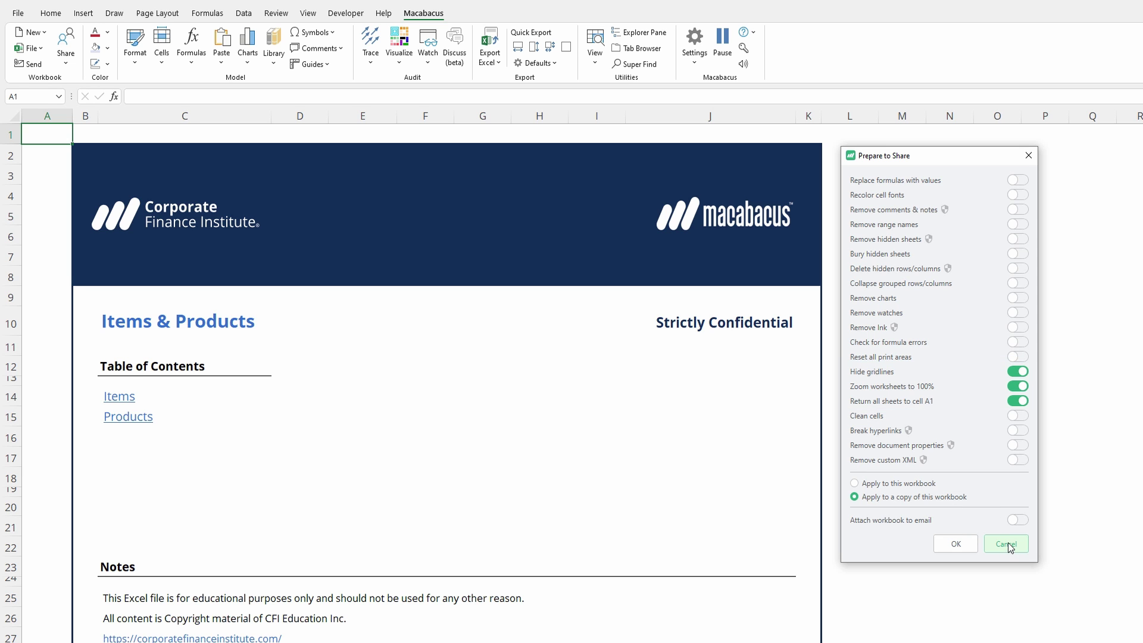
click(941, 509)
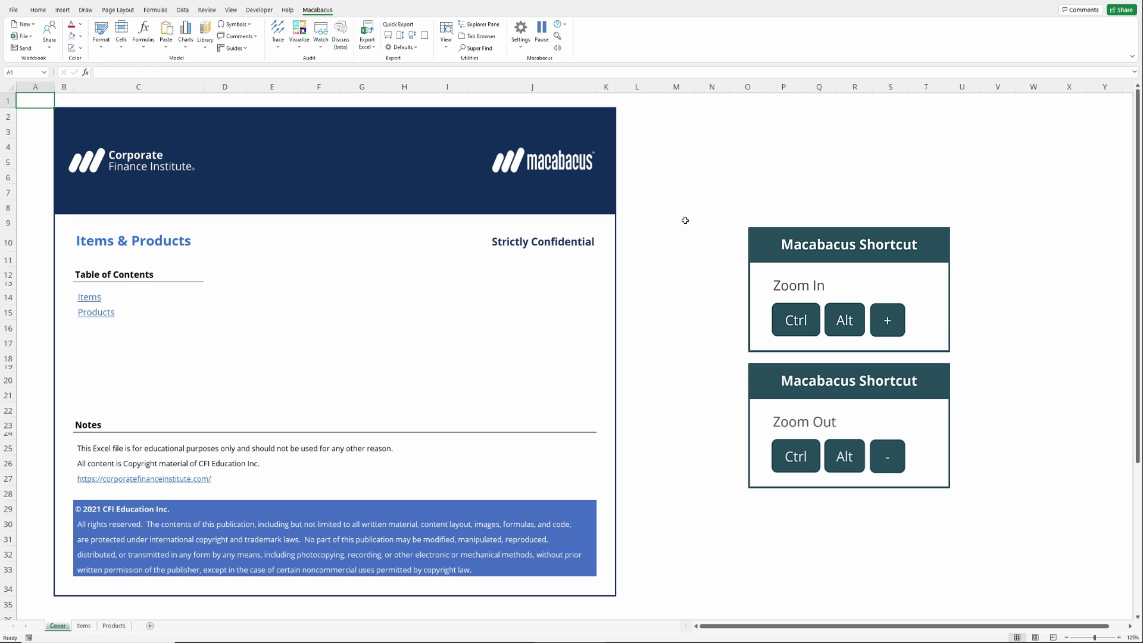
Step: Zoom the Cover sheet in and back out to 125%, then turn its gridlines on
key(ctrl+alt+equal)
key(ctrl+alt+minus)
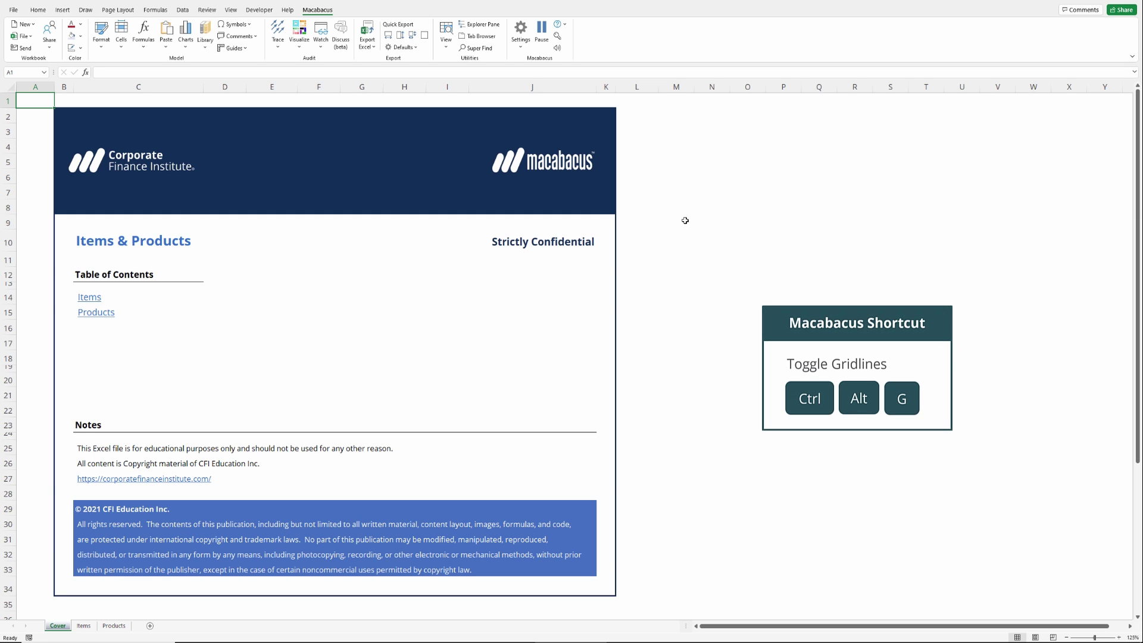
key(ctrl+alt+g)
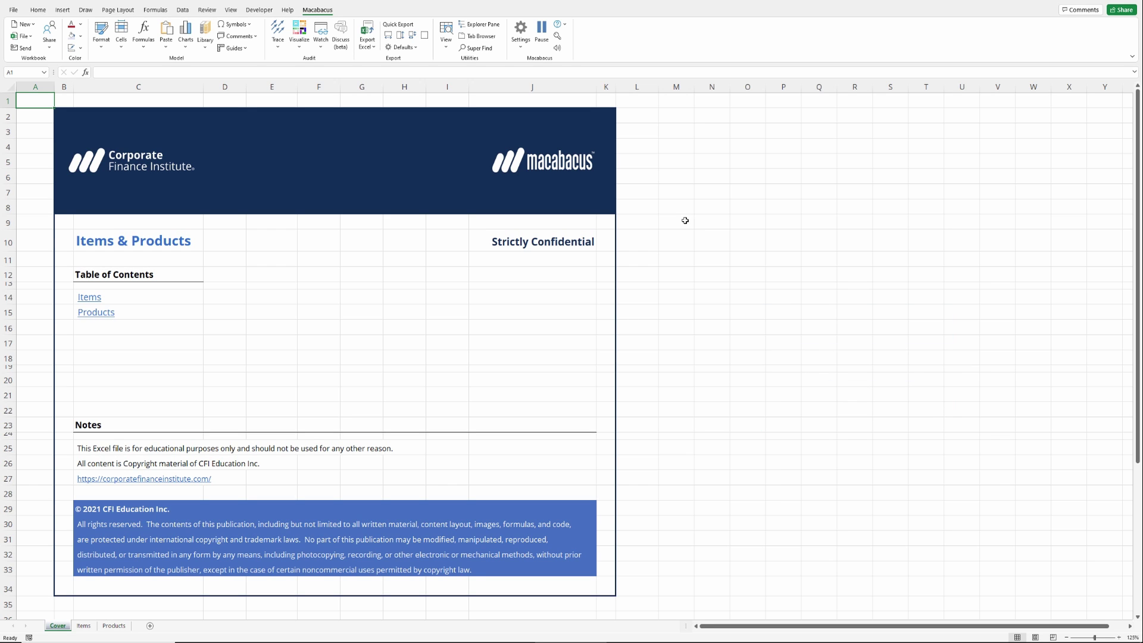
key(Right)
key(Right)
key(Right)
key(Right)
key(Right)
key(Right)
key(Right)
key(Right)
key(Right)
key(Right)
key(Right)
key(Right)
key(Right)
key(Right)
key(Down)
key(Down)
key(Down)
key(Down)
key(Down)
key(Down)
key(Down)
key(Down)
key(Down)
key(Down)
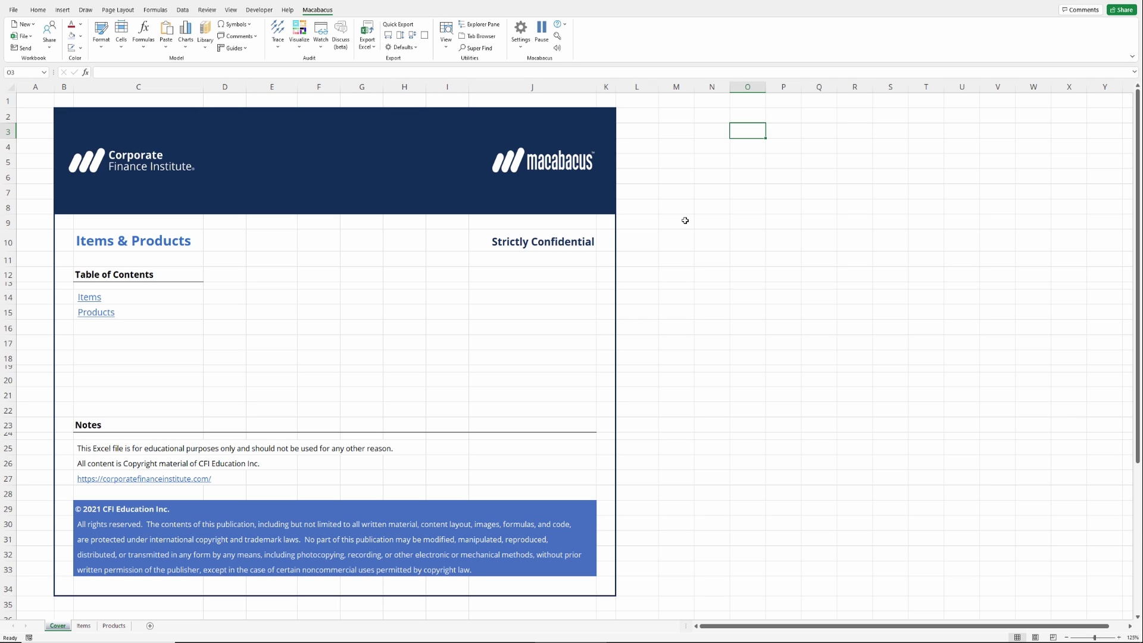
key(Down)
key(Down)
key(Down)
key(Down)
key(Left)
key(Left)
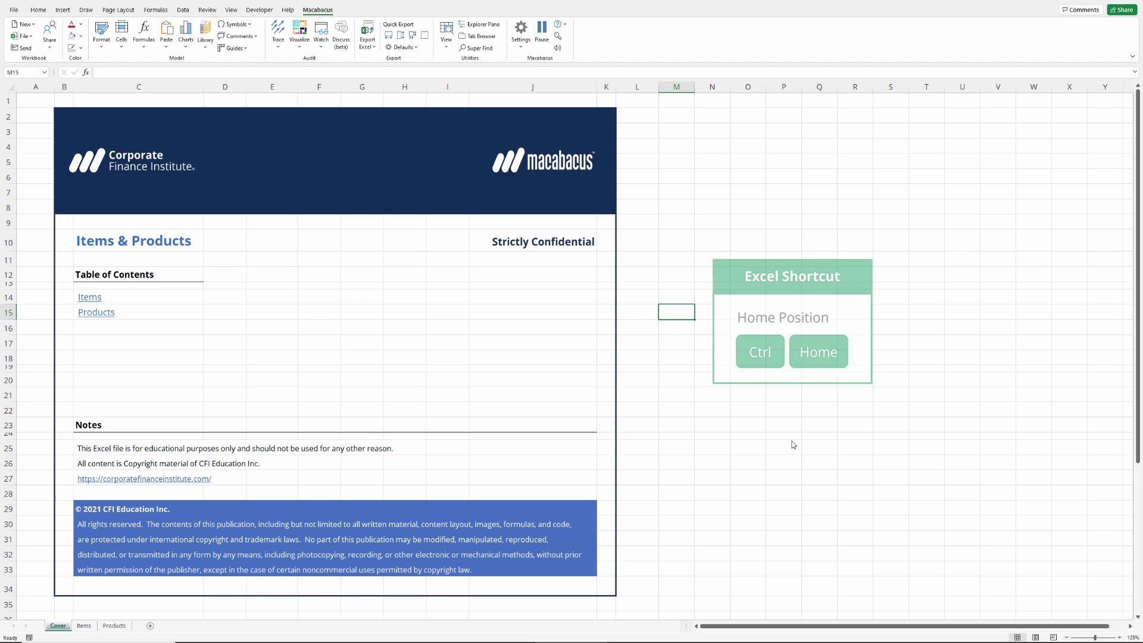
key(ctrl+Home)
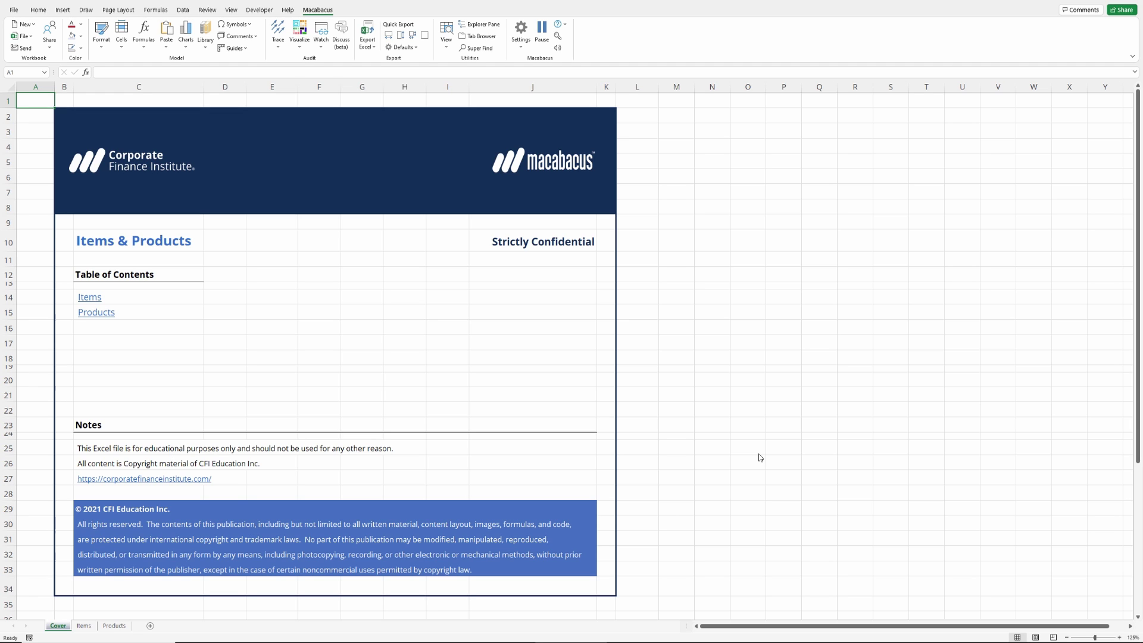
Step: Move the Cover sheet's cursor from A1 to cell N5
key(Right)
key(Right)
key(Right)
key(Right)
key(Right)
key(Right)
key(Right)
key(Right)
key(Right)
key(Right)
key(Right)
key(Down)
key(Down)
key(Down)
key(Right)
key(Right)
key(Down)
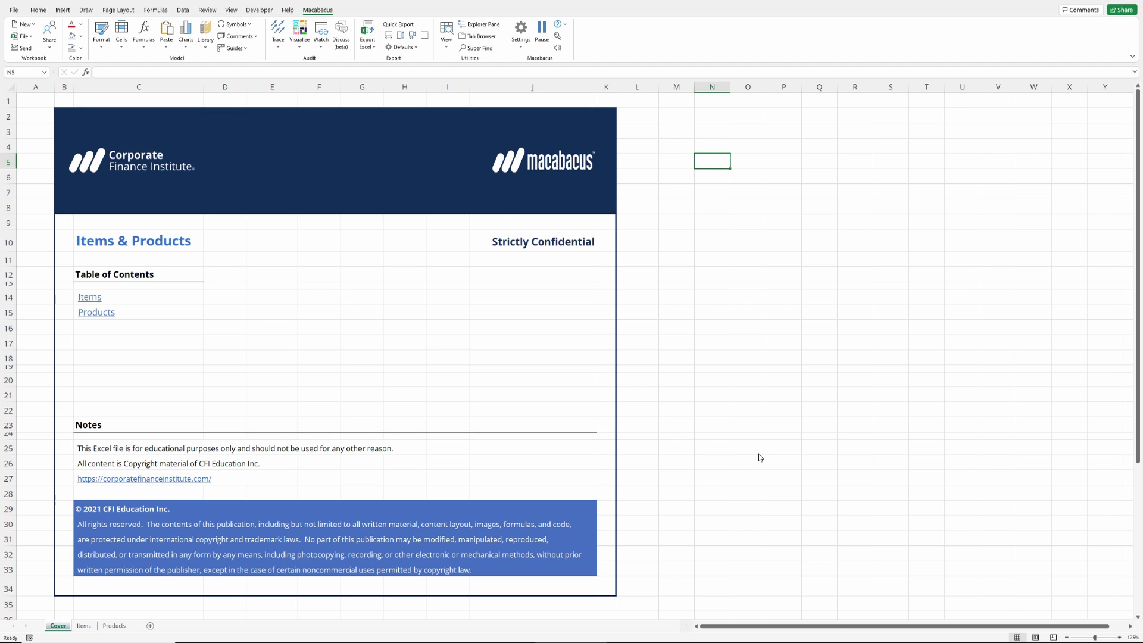
Step: Pass through Items to the Products sheet, move its cursor to D19, then return to Cover
key(ctrl+Page_Down)
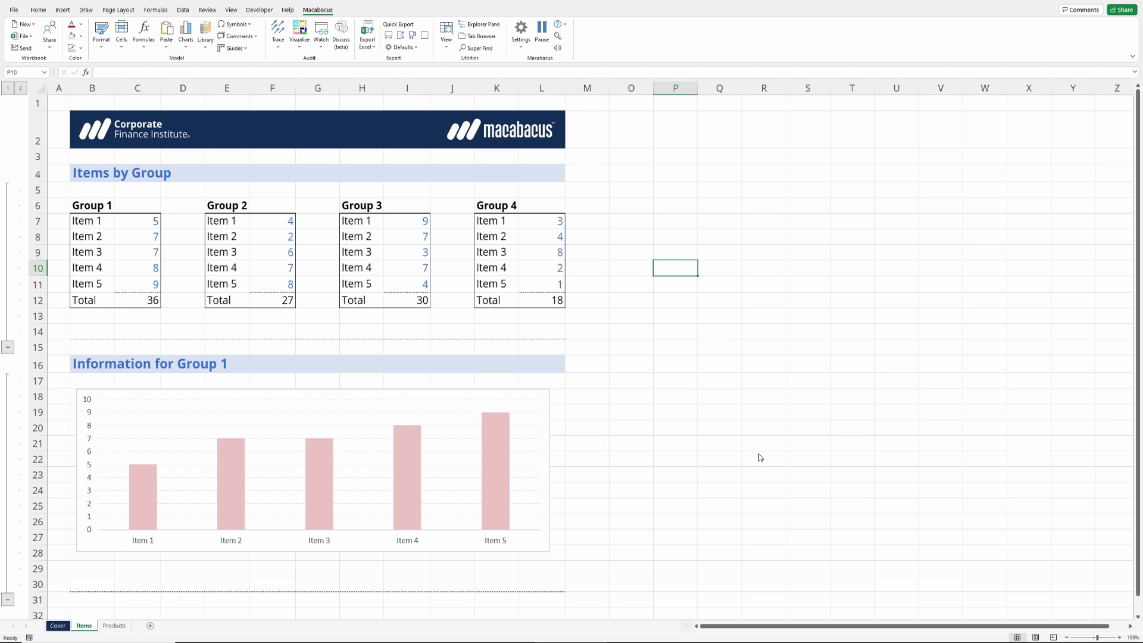
key(ctrl+Page_Down)
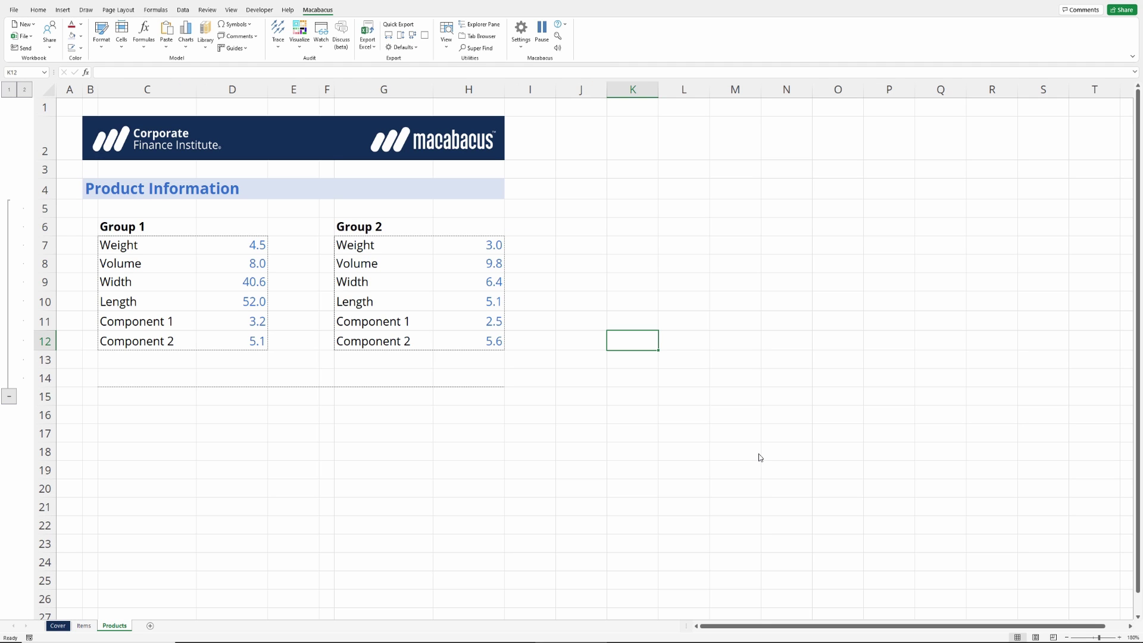
key(Left)
key(Left)
key(Left)
key(Down)
key(Down)
key(Down)
key(Left)
key(Left)
key(Left)
key(Down)
key(Down)
key(Down)
key(Down)
key(Left)
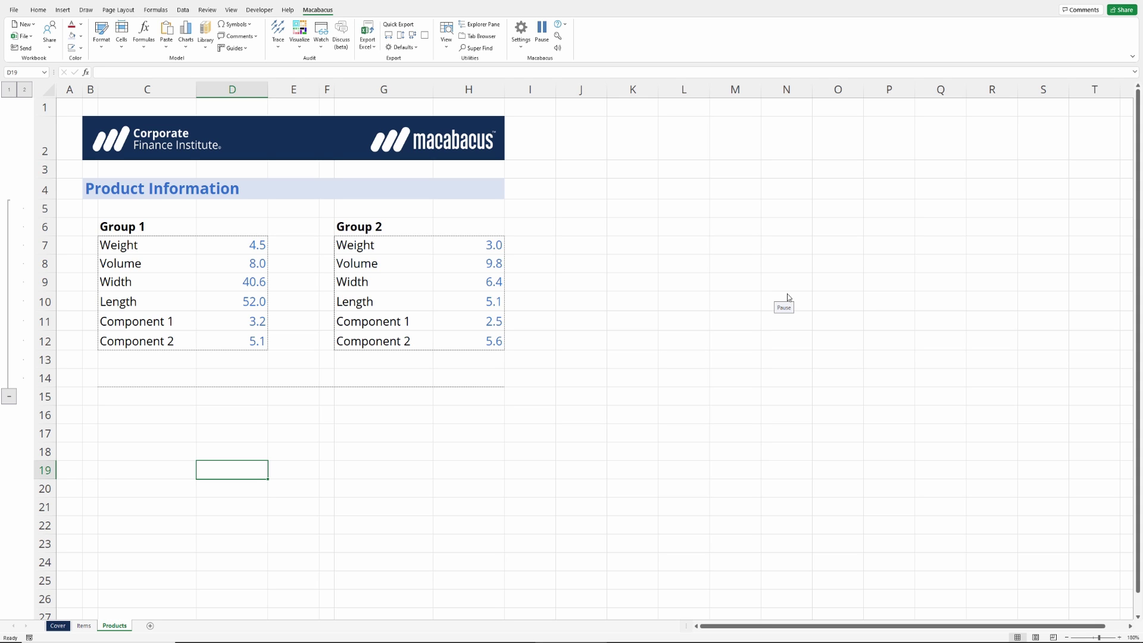
key(ctrl+Page_Up)
key(ctrl+Page_Up)
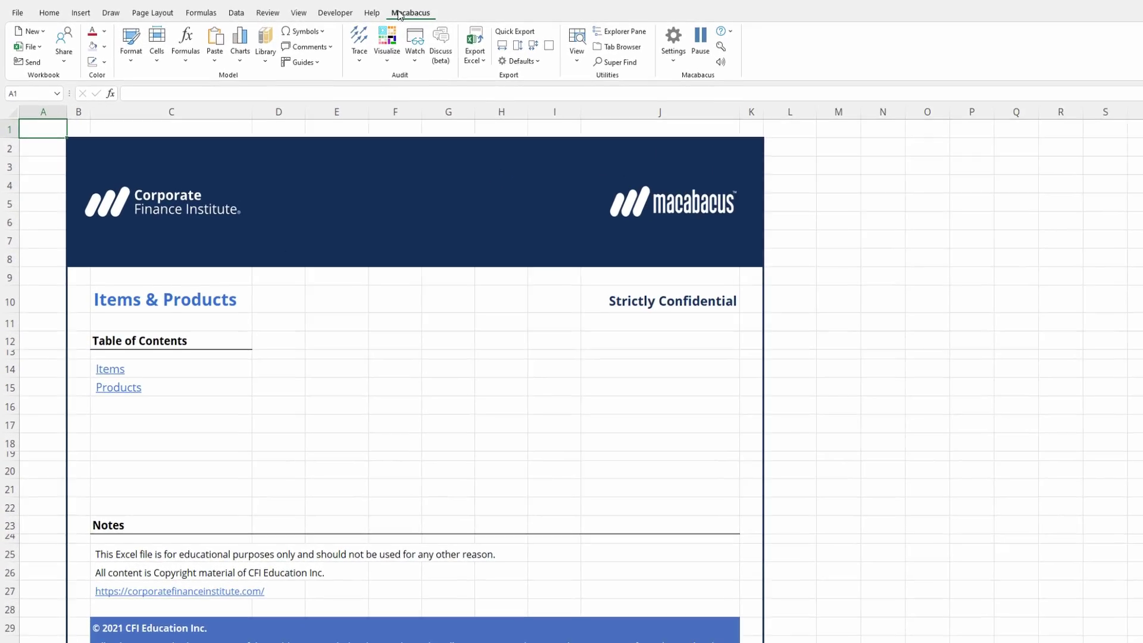
Step: Apply Macabacus Prepare to Share to this workbook with hidden gridlines, 100% zoom and return to A1
click(65, 60)
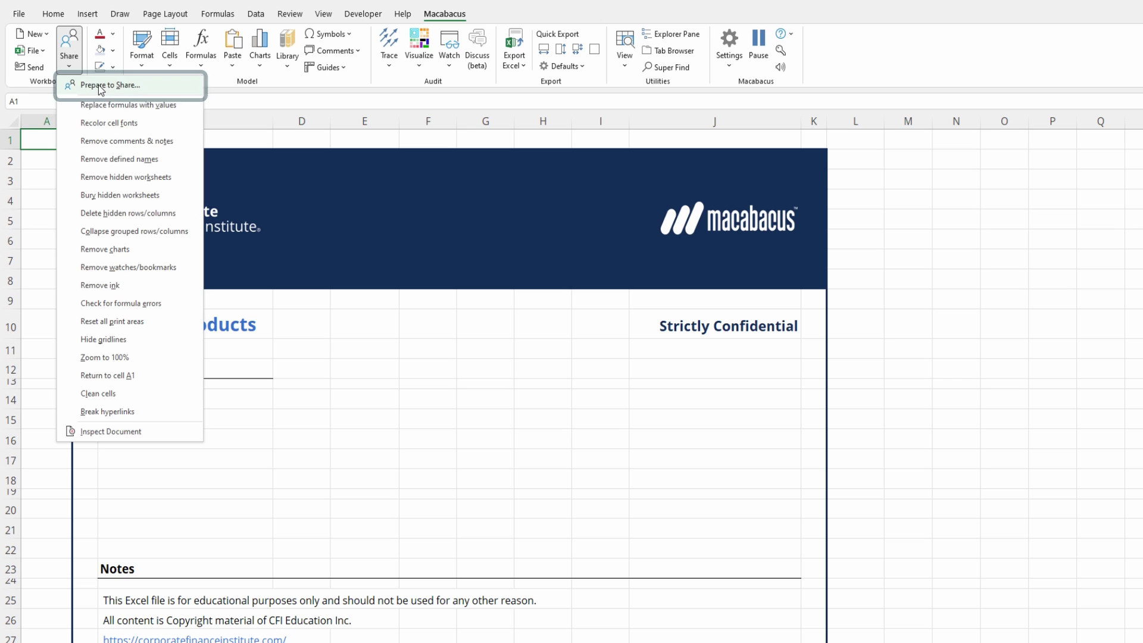
click(107, 84)
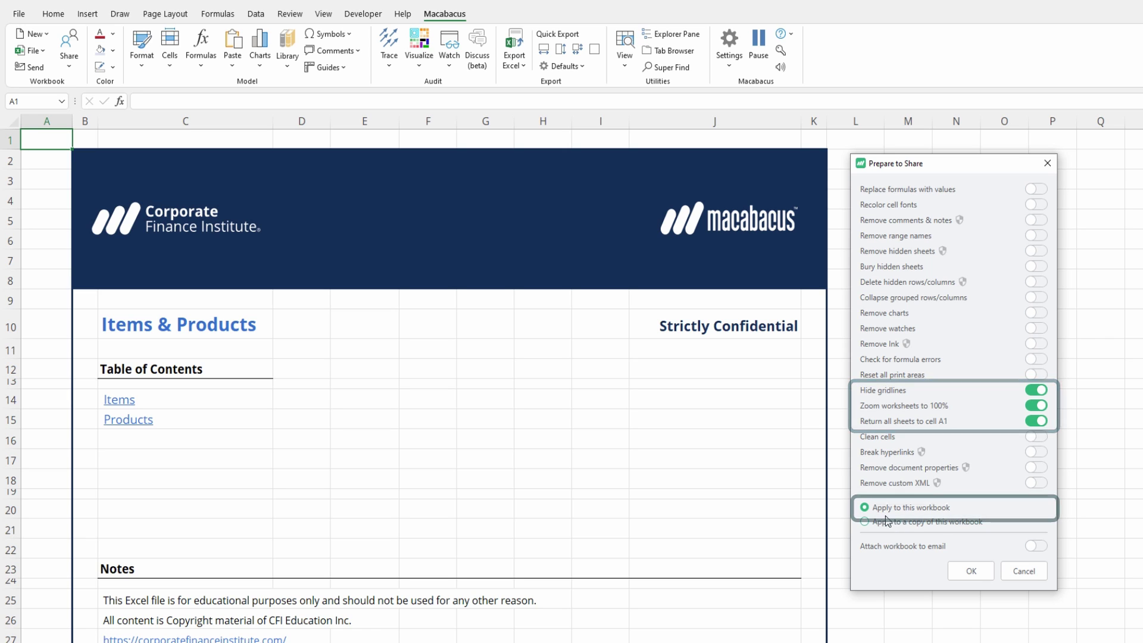
click(972, 573)
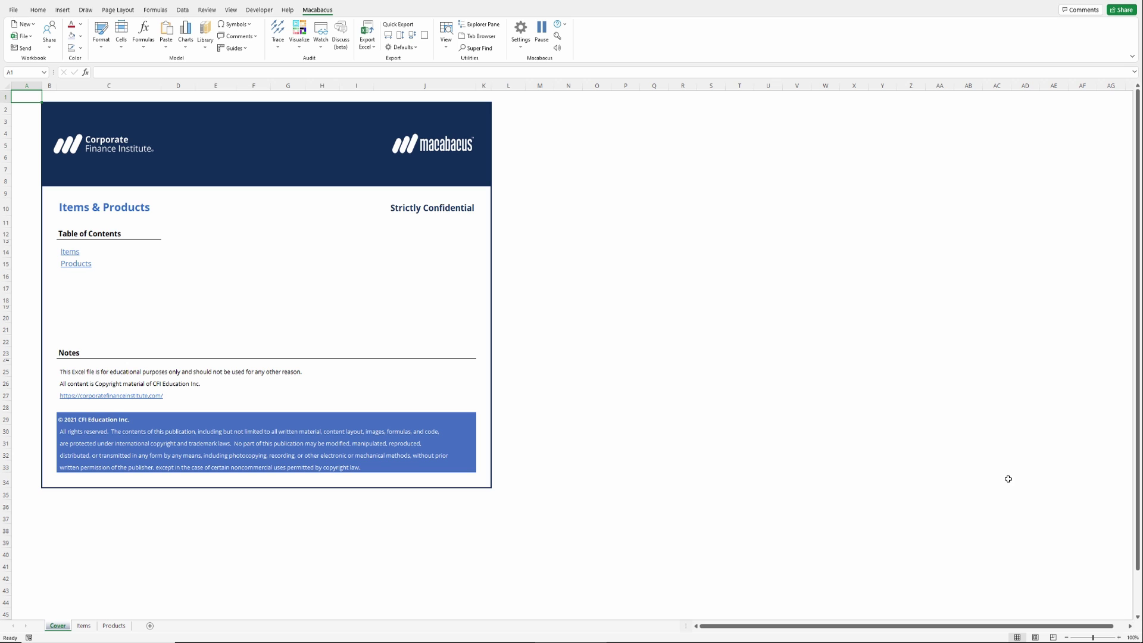
key(ctrl+Page_Down)
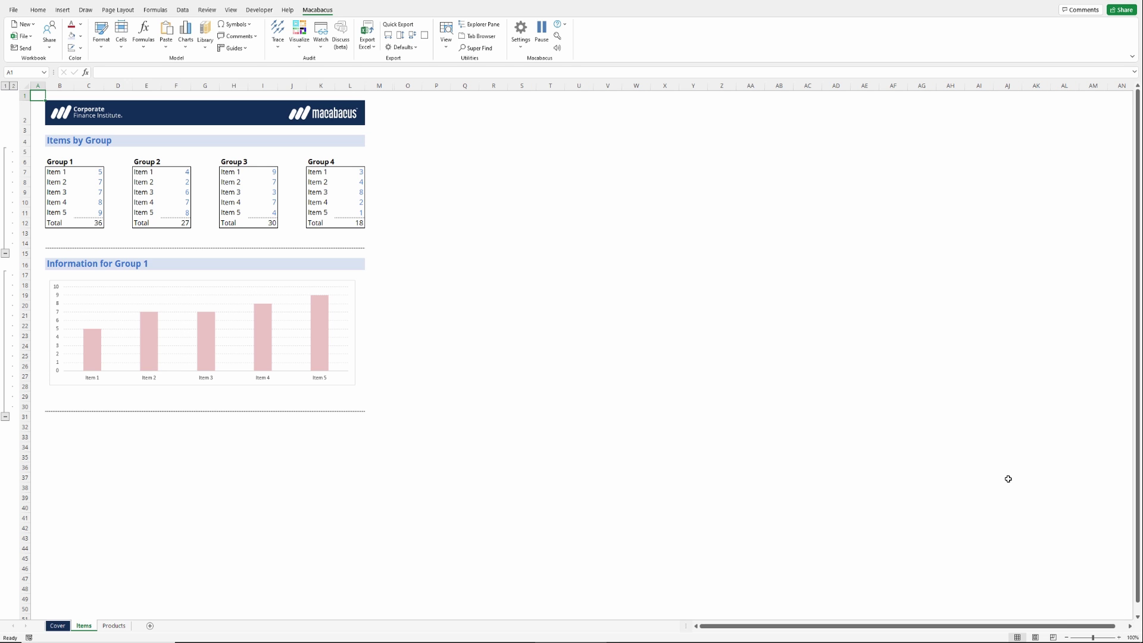
key(ctrl+Page_Down)
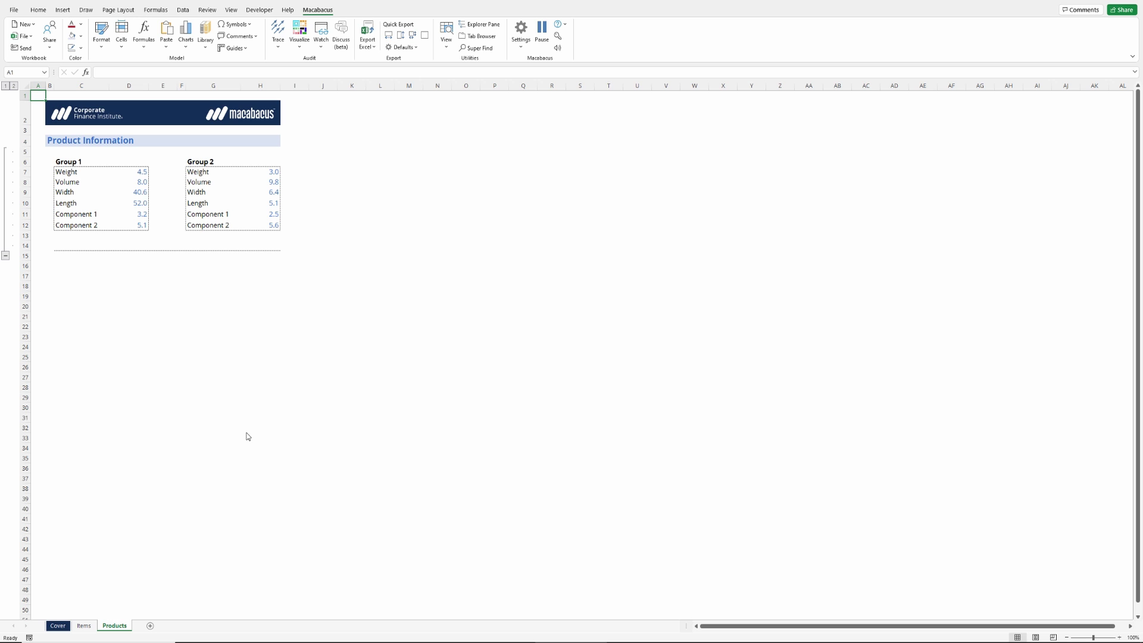
key(ctrl+Page_Up)
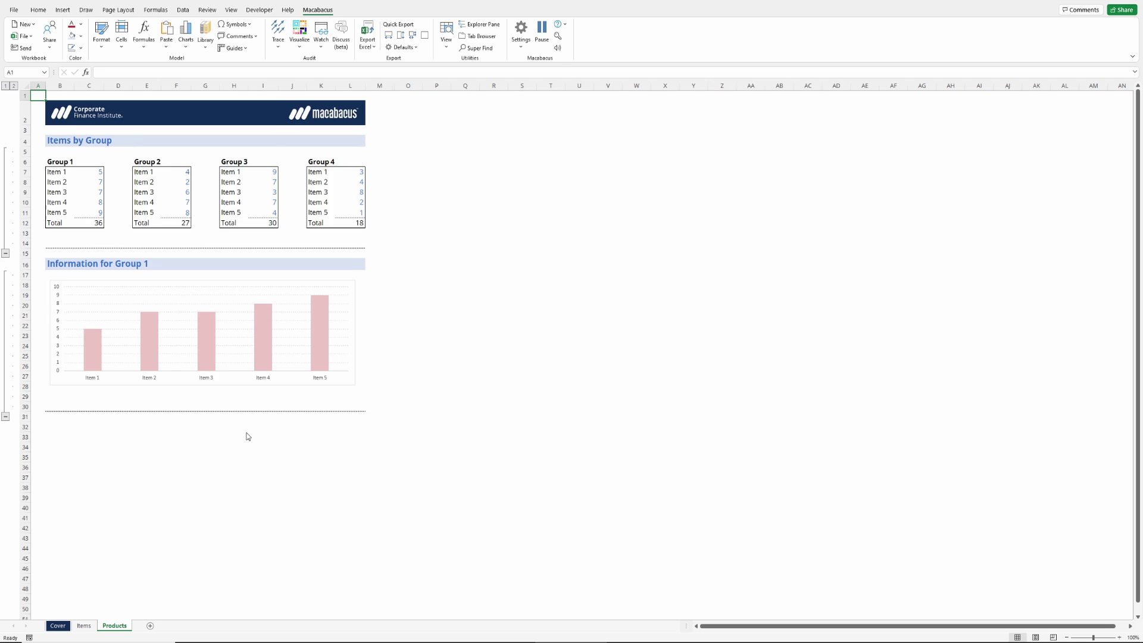
key(ctrl+Page_Up)
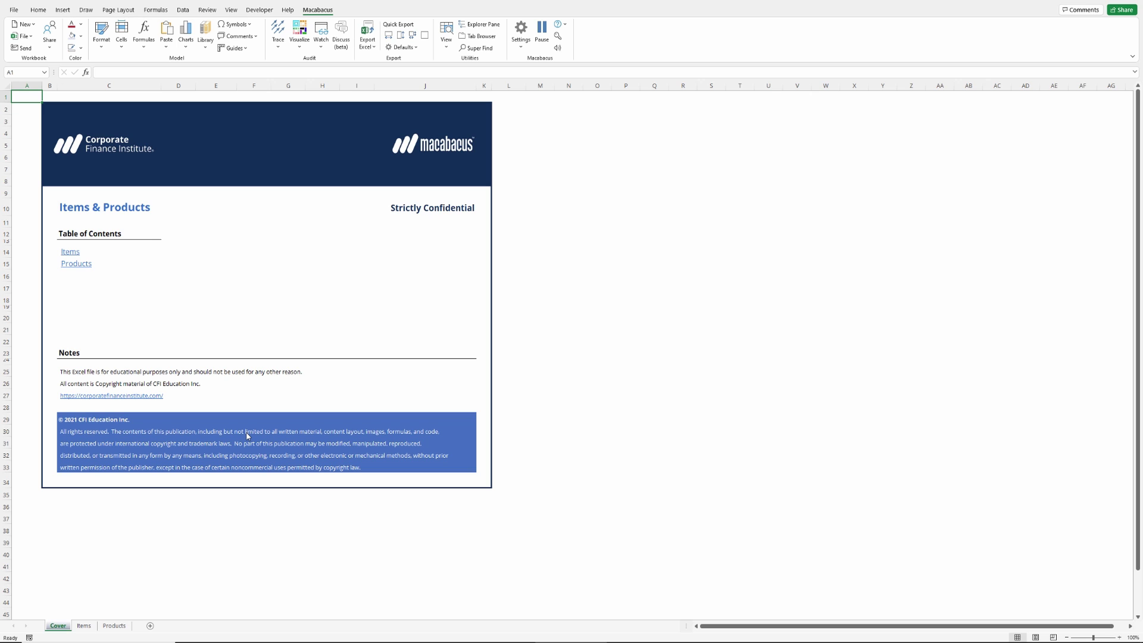
Step: Reopen Macabacus Prepare to Share settings and position the dialog beside the sheet content
click(49, 36)
click(66, 61)
drag(541, 150, 568, 127)
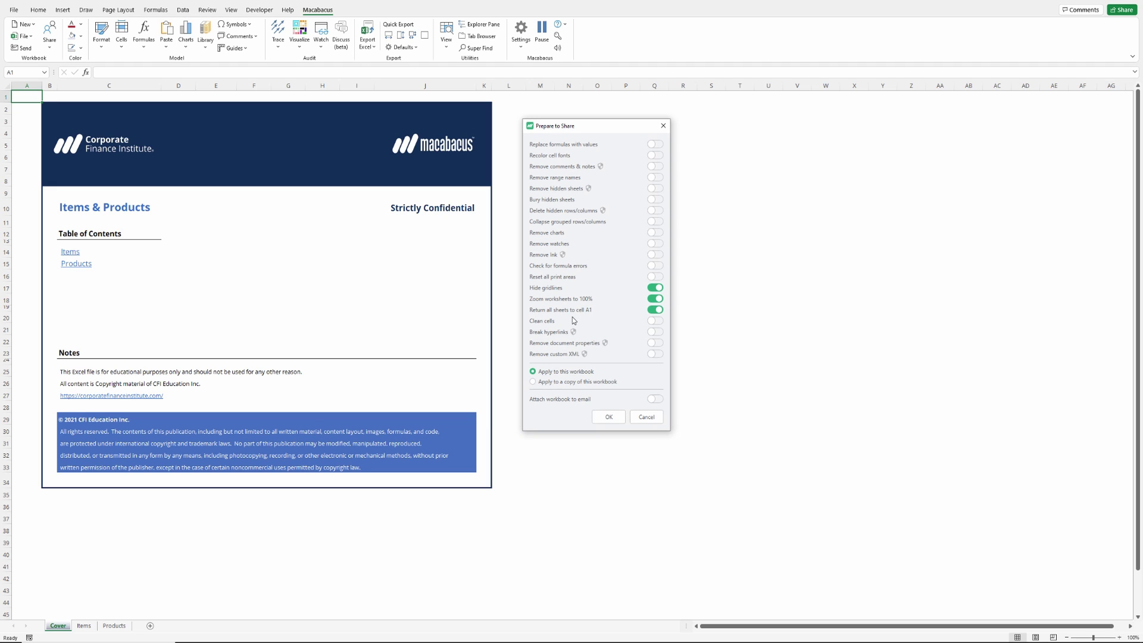